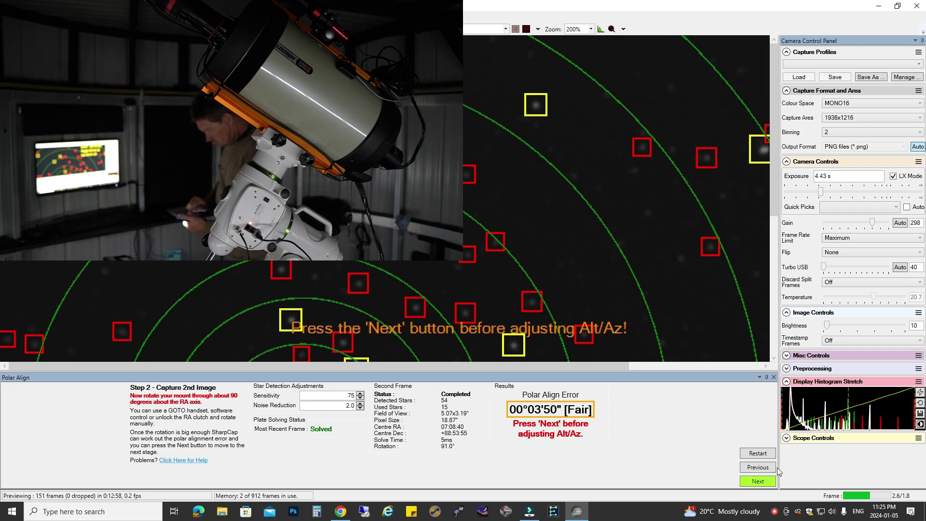
# Advance SharpCap's polar alignment to the Final Step (Adjust Mount).
pyautogui.click(752, 483)
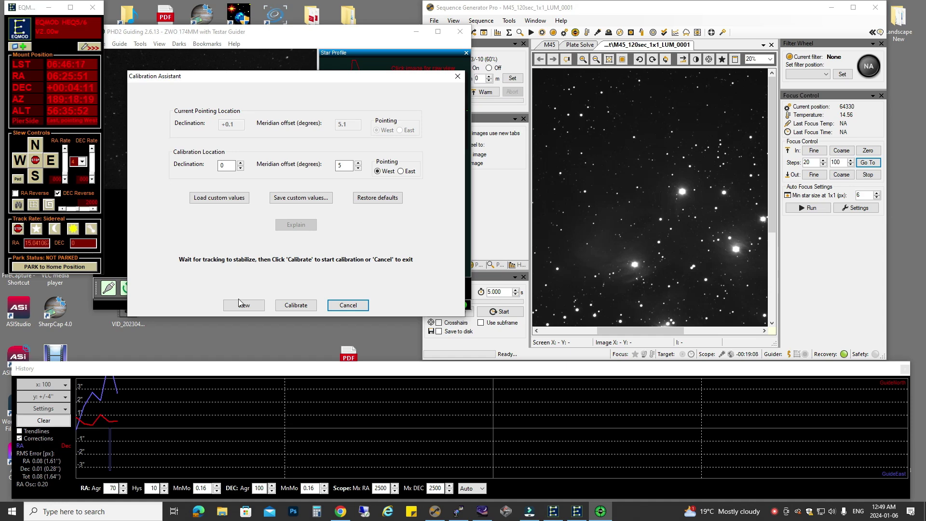
# Calibrate the PHD2 guider with gamma lowered, declining to auto-restore the calibration.
pyautogui.click(296, 305)
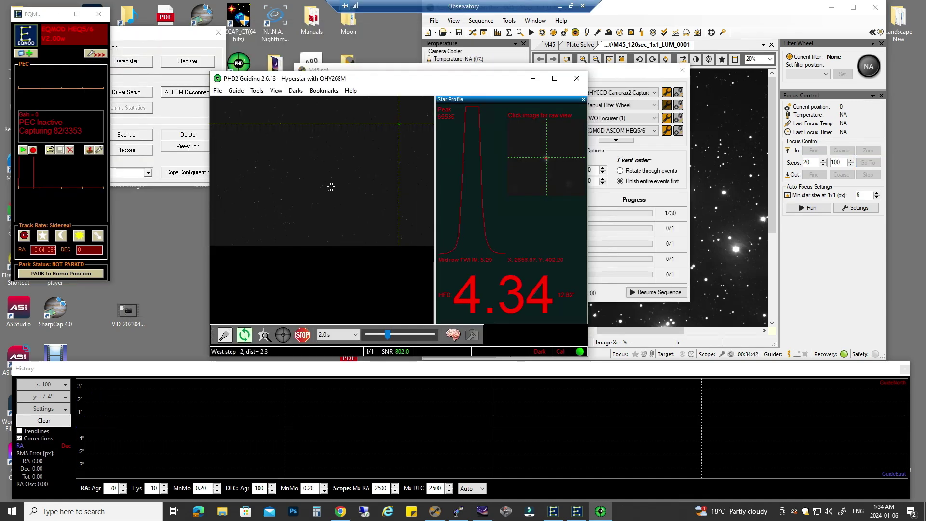
pyautogui.moveTo(387, 334); pyautogui.dragTo(383, 341)
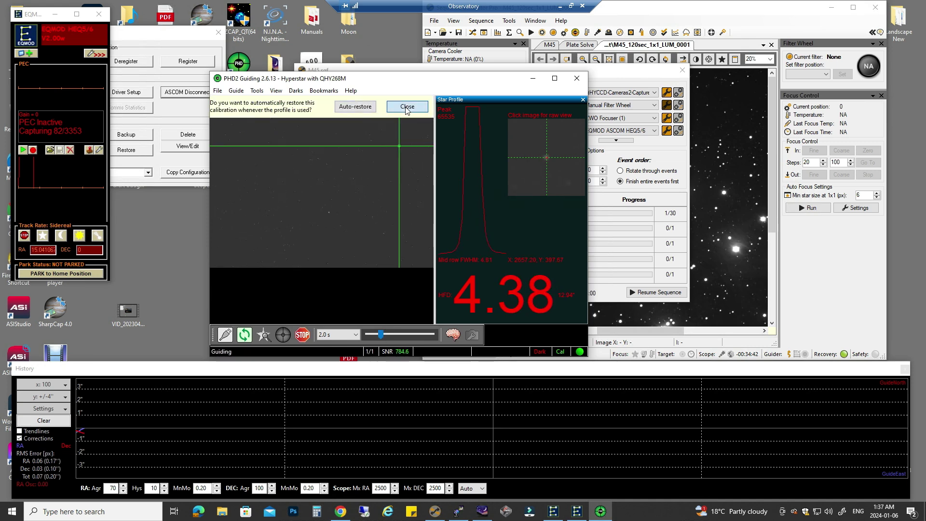
pyautogui.click(406, 108)
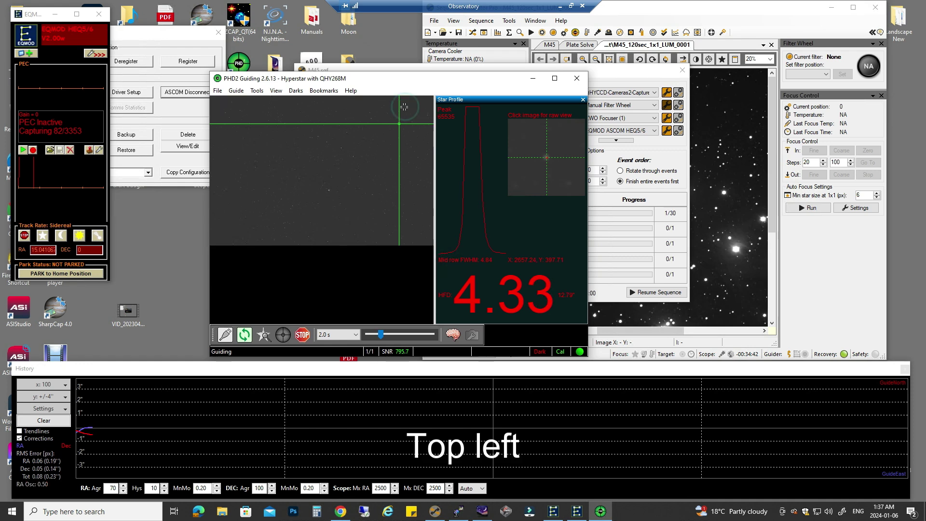
pyautogui.click(56, 166)
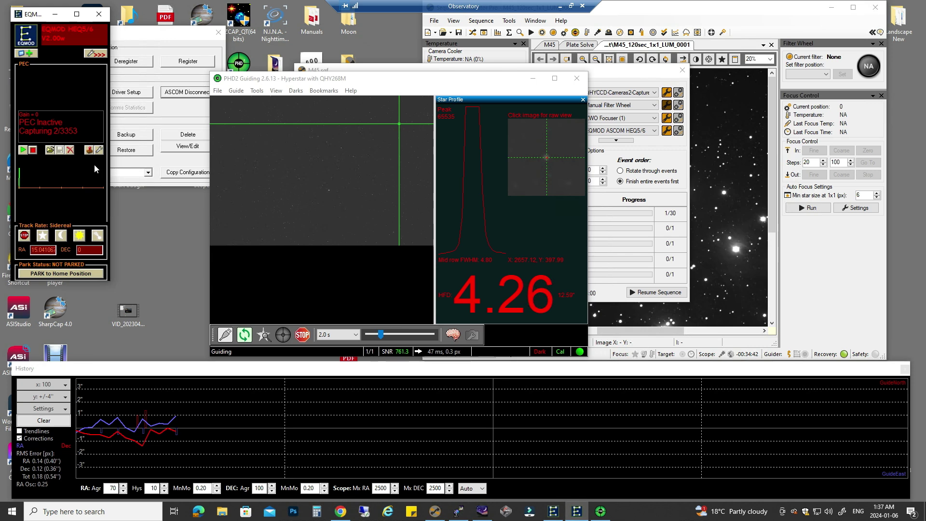
# Check EQMOD's PEC Setup, expand the full panel, and set PHD2 exposure to 3.0 s.
pyautogui.click(98, 151)
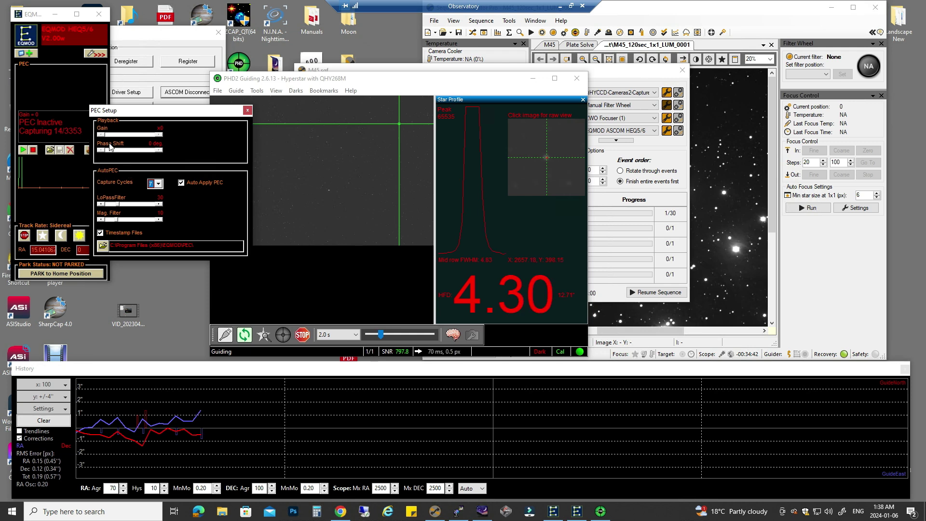
pyautogui.click(95, 53)
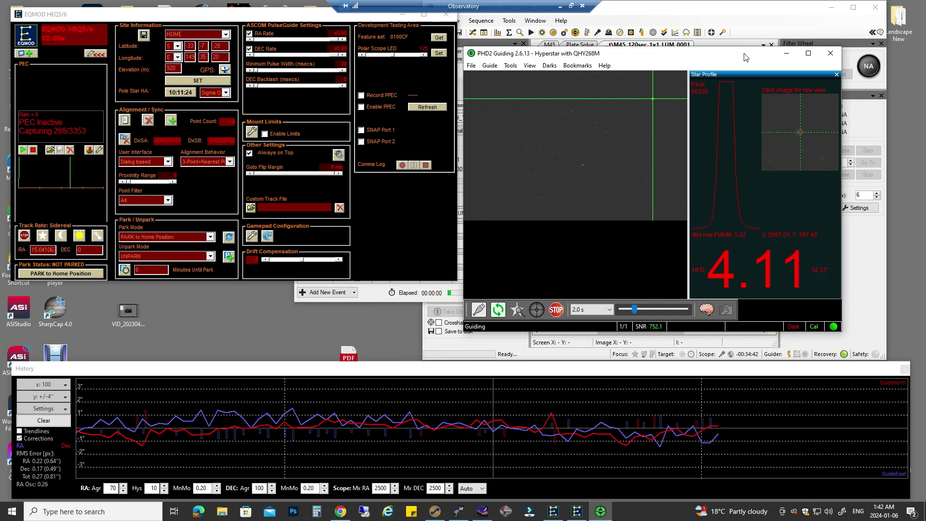
pyautogui.click(592, 309)
pyautogui.click(589, 367)
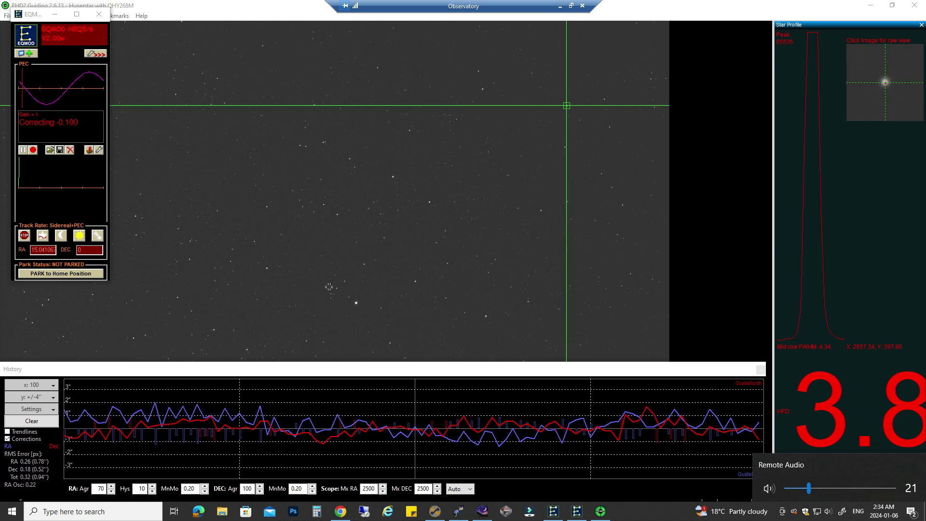
# Clear PHD2's guiding history, review EQMOD's PEC Setup, and move EQMOD off PHD2's menu bar.
pyautogui.click(47, 425)
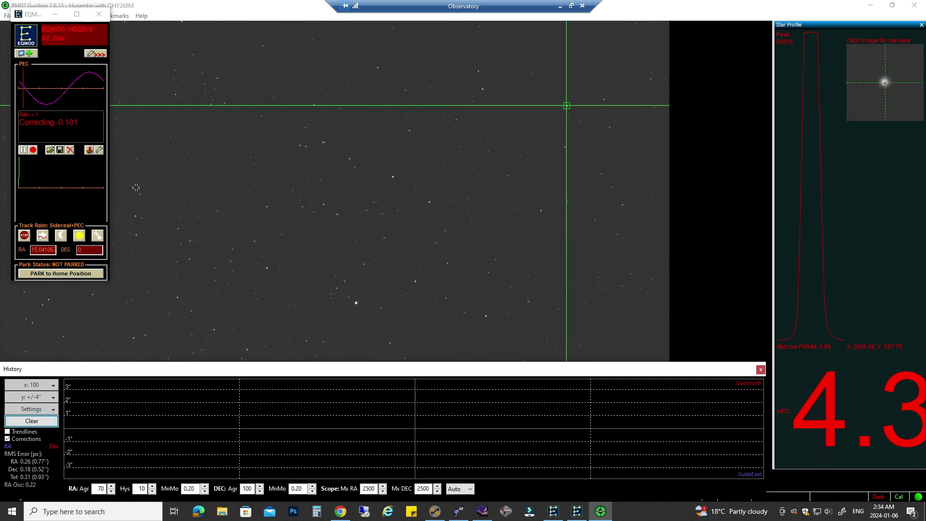
pyautogui.click(99, 151)
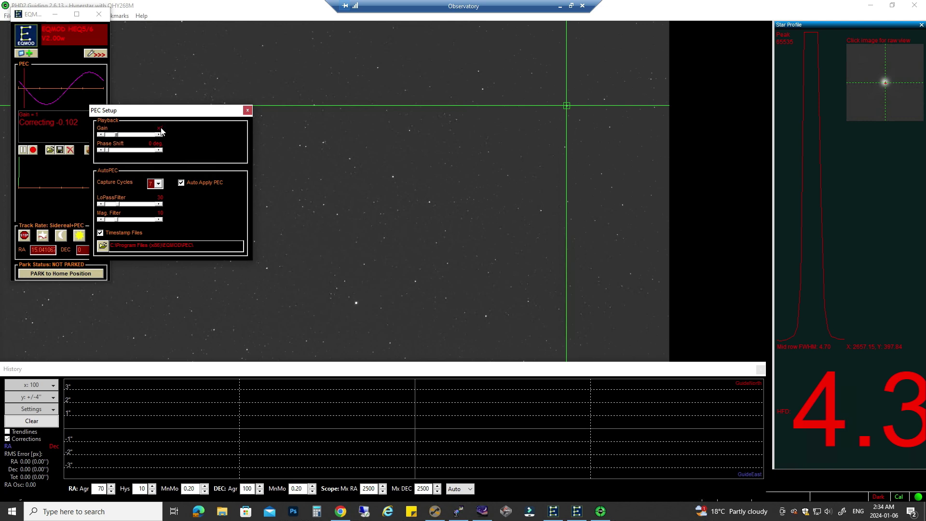
pyautogui.click(247, 111)
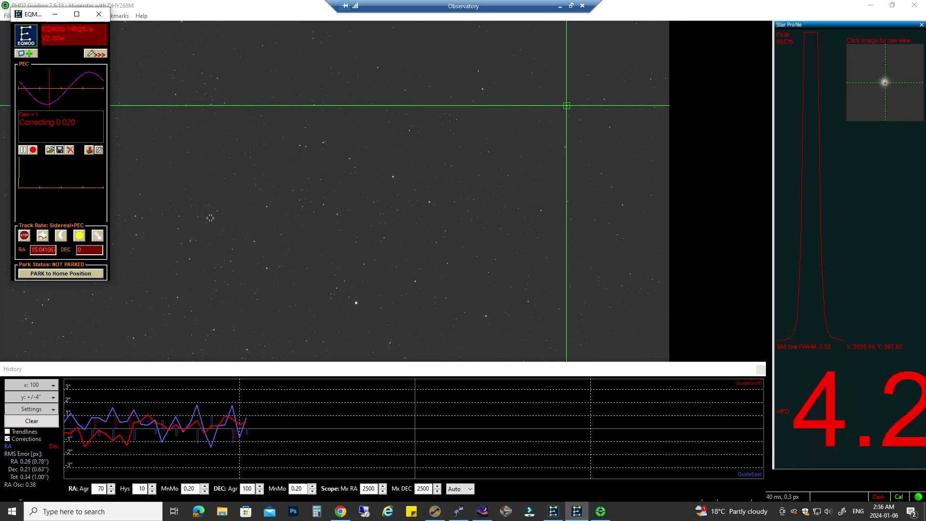
pyautogui.moveTo(34, 14); pyautogui.dragTo(61, 62)
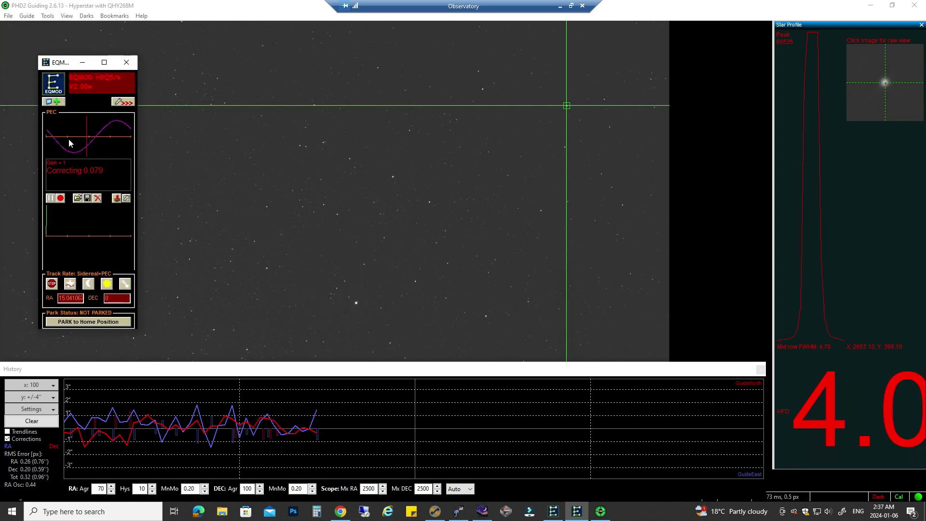
# Save the PEC curve as 'Jan 2023' in the ASCOM Telescope\ folder.
pyautogui.click(87, 199)
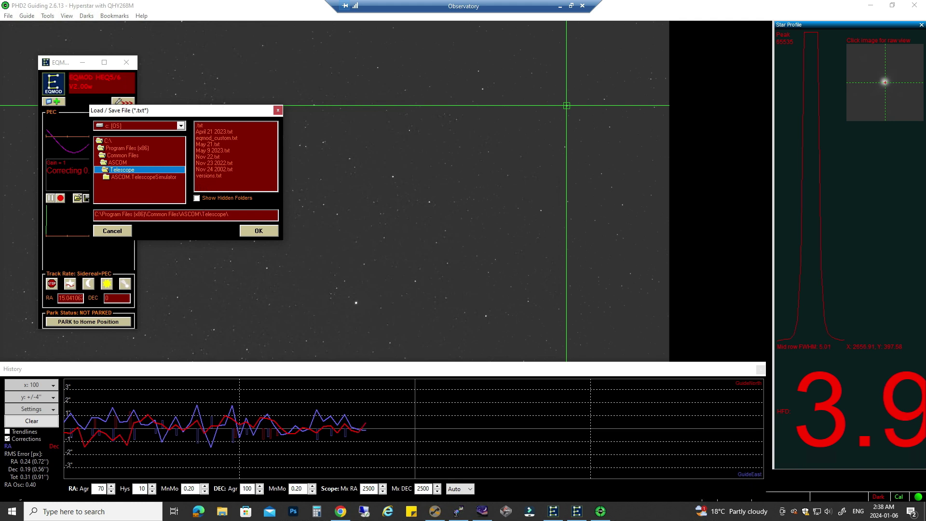
pyautogui.click(236, 214)
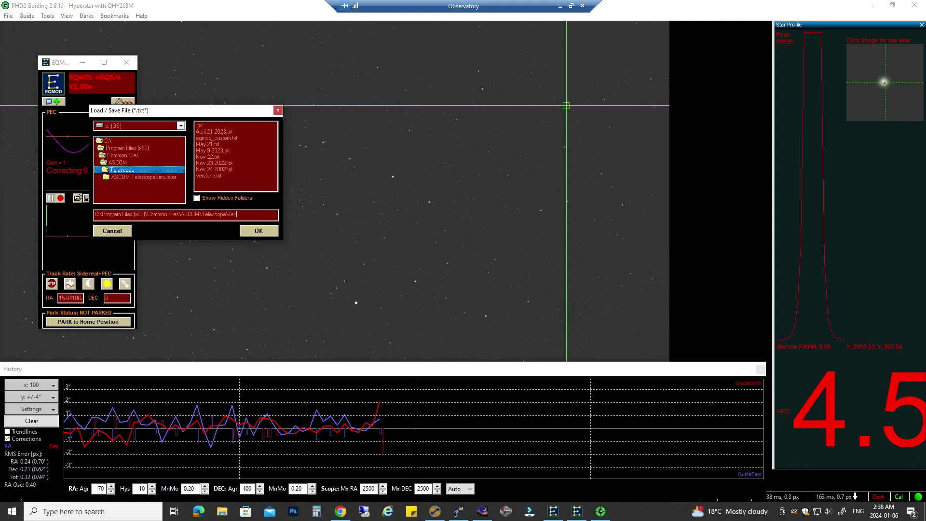
pyautogui.write('0')
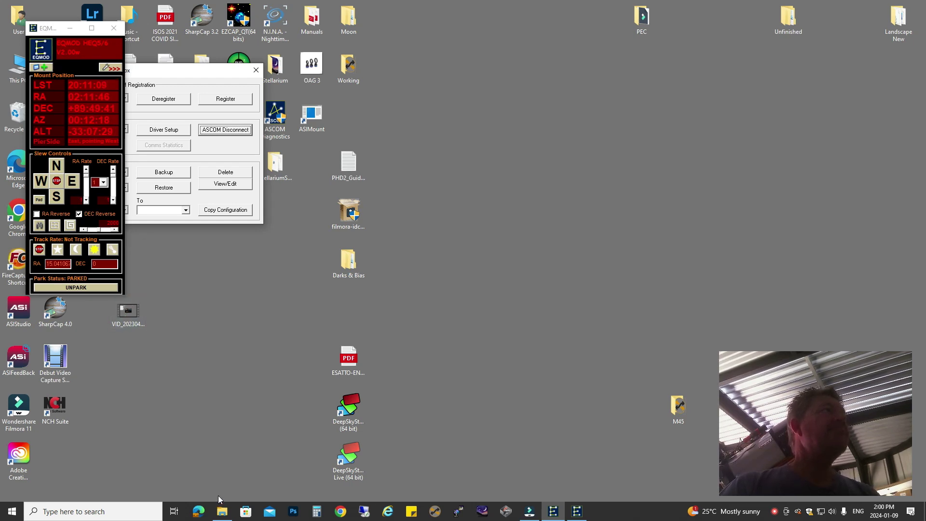
# Unpark the mount and cycle DISPLAY+ until EQMOD shows the PEC panel.
pyautogui.click(76, 289)
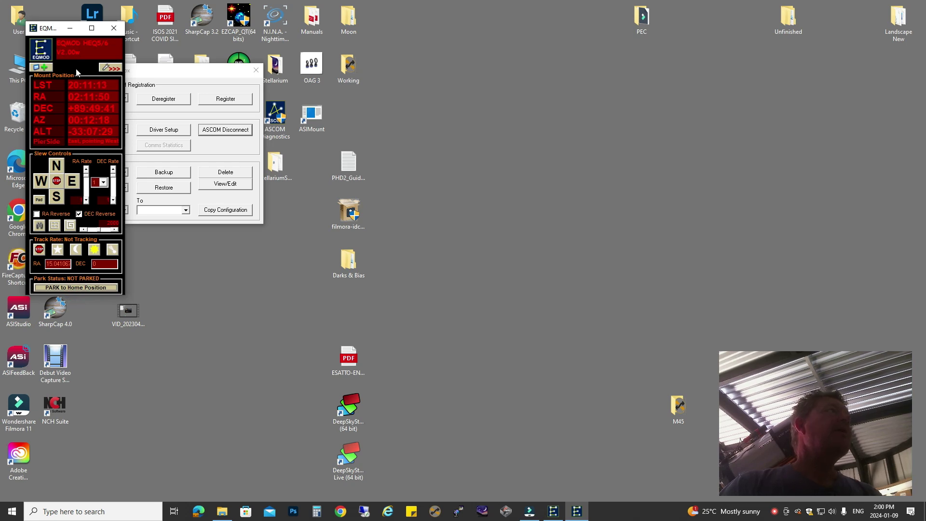
pyautogui.click(47, 69)
pyautogui.click(49, 70)
pyautogui.click(50, 70)
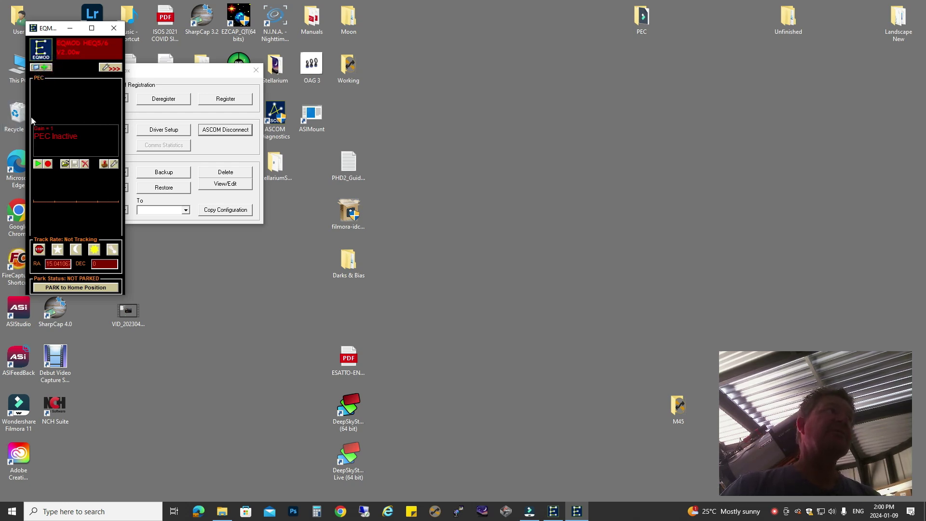
# Load the Jan 2024.txt PEC curve and move the PEC Setup window to the right.
pyautogui.click(64, 164)
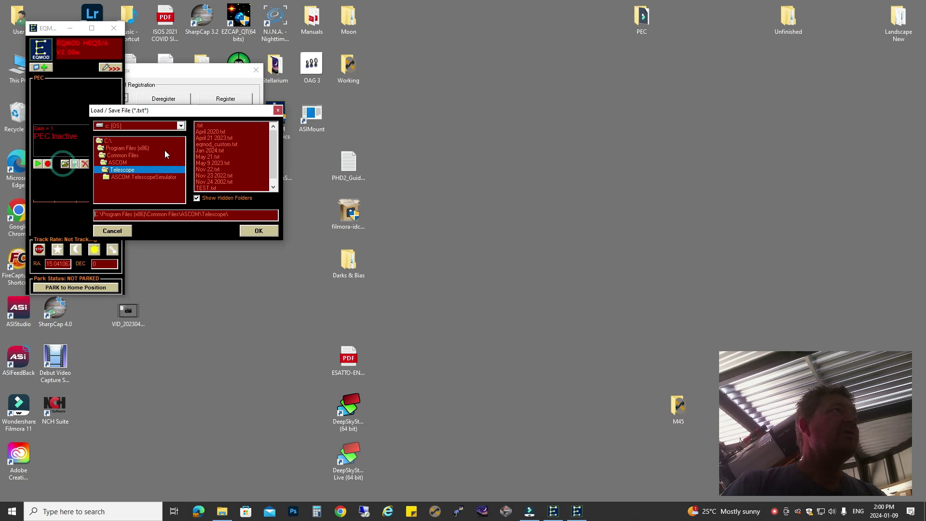
pyautogui.click(214, 151)
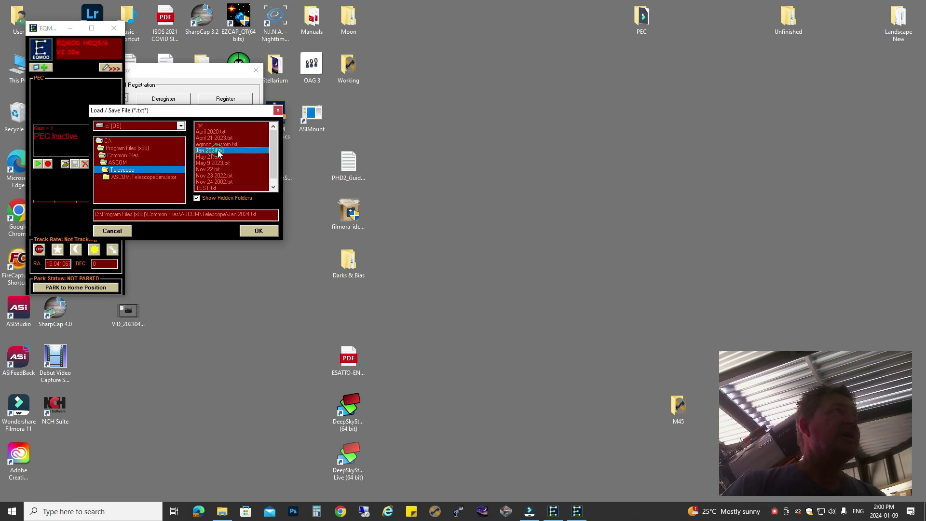
pyautogui.click(264, 232)
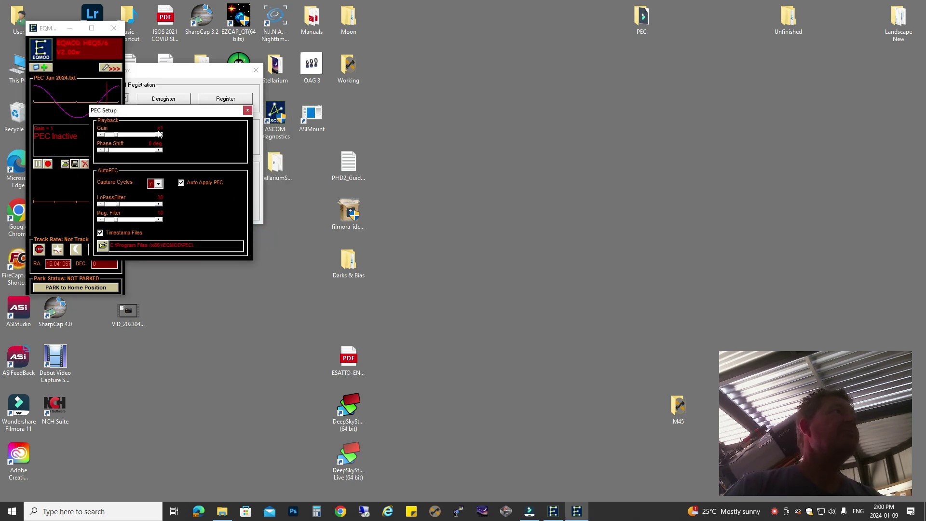
pyautogui.moveTo(157, 110); pyautogui.dragTo(342, 81)
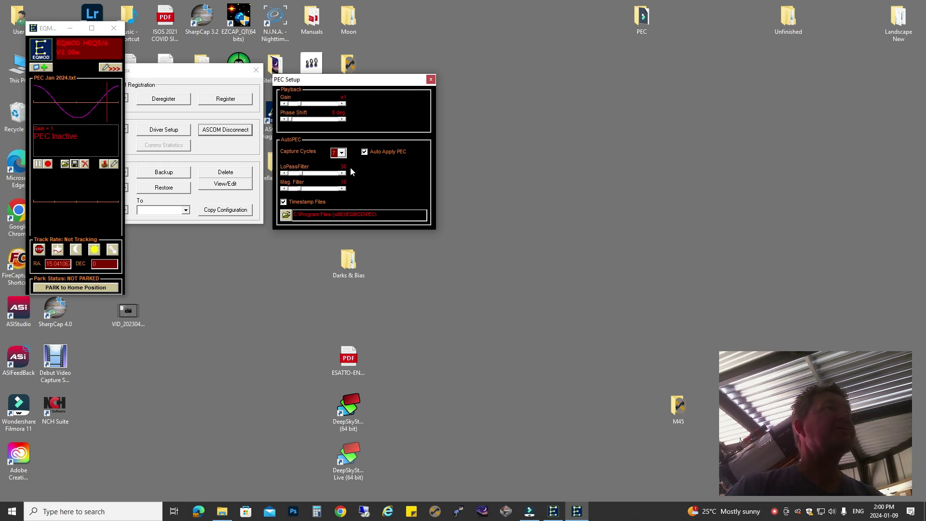
pyautogui.moveTo(320, 86); pyautogui.dragTo(478, 85)
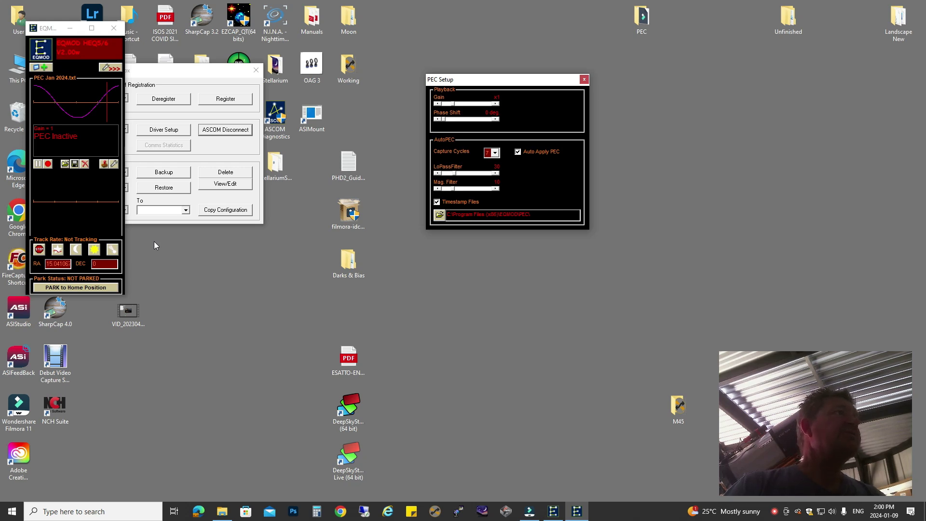
# Switch tracking through Sidereal+PEC, STOP and Sidereal, then stop the mount again.
pyautogui.click(57, 250)
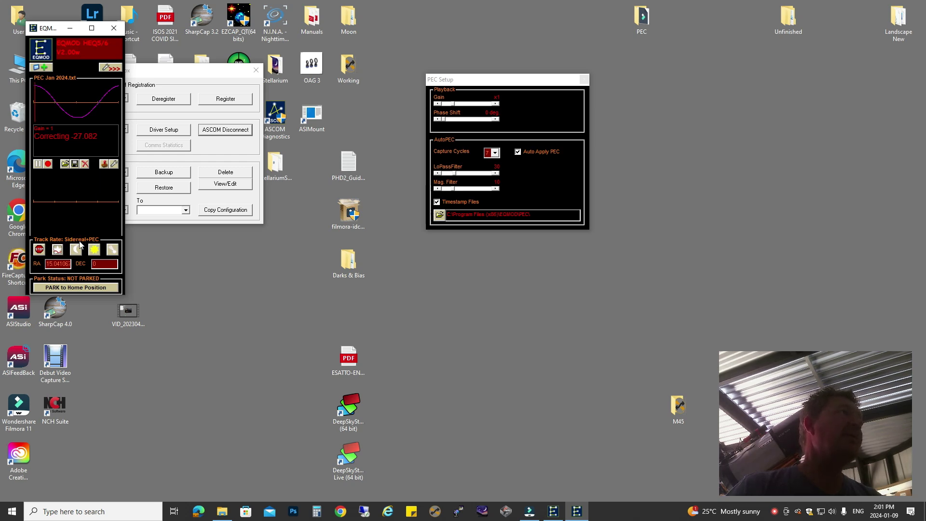
pyautogui.click(39, 250)
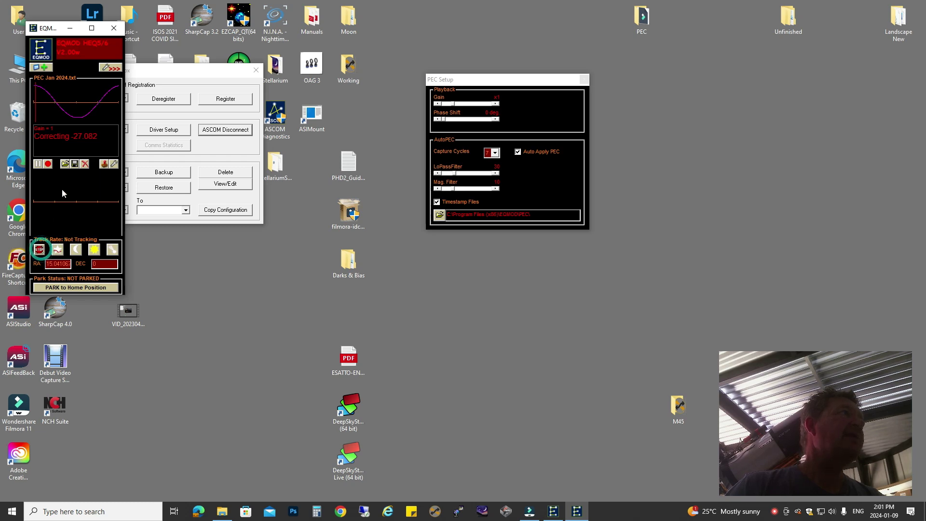
pyautogui.click(58, 249)
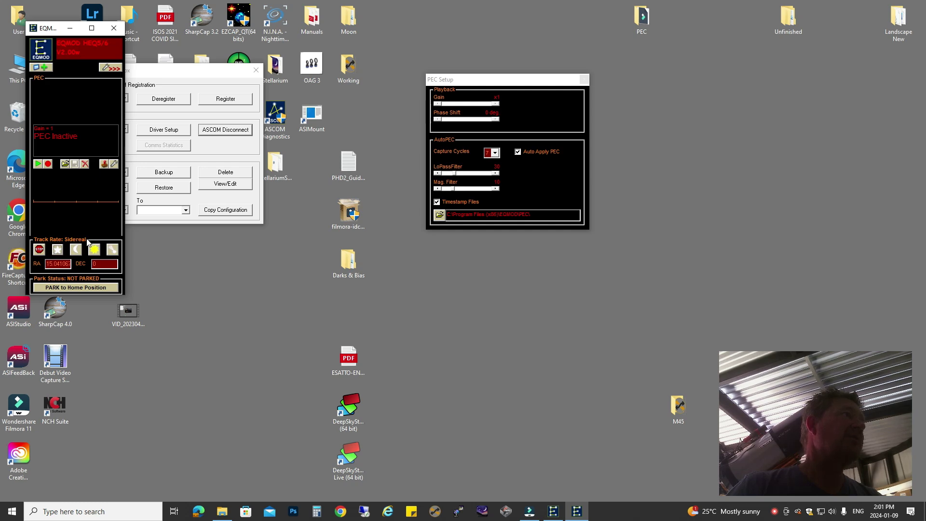
pyautogui.click(40, 250)
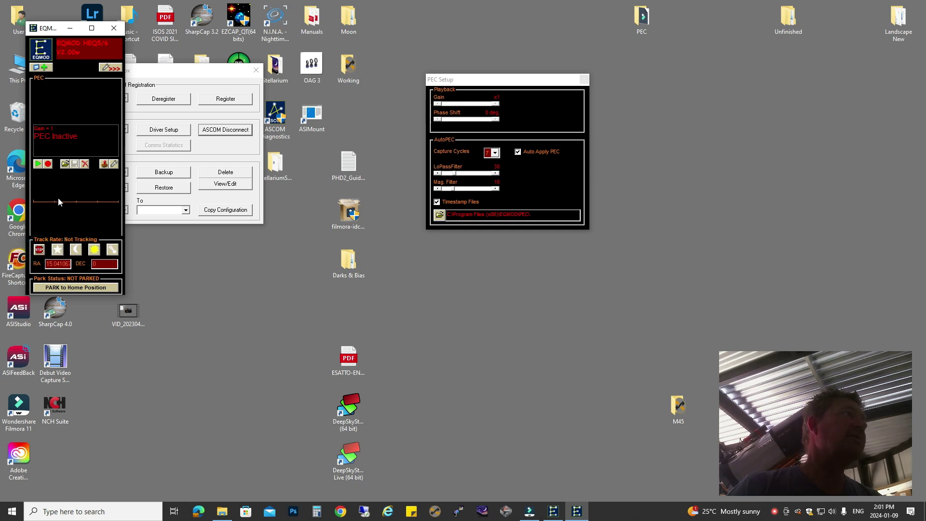
# Reload Jan 2024.txt and start Sidereal+PEC tracking.
pyautogui.click(64, 164)
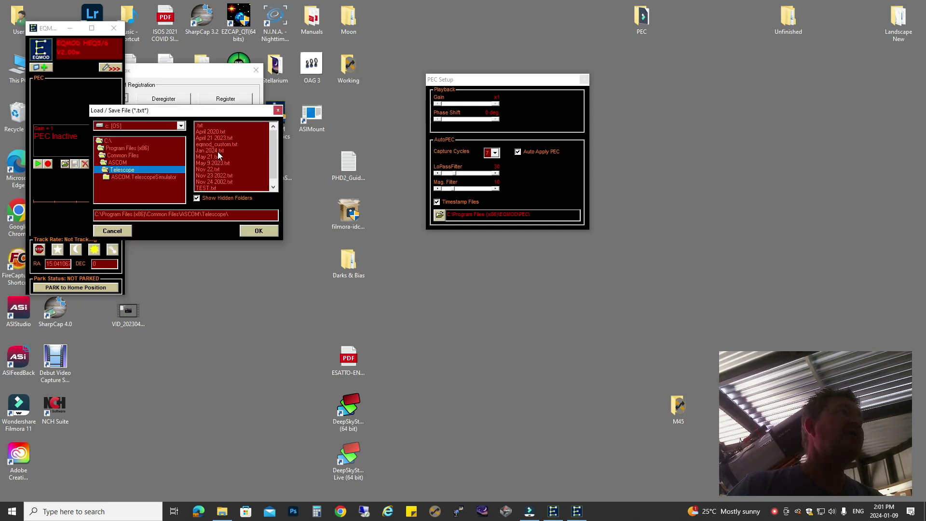
pyautogui.click(218, 151)
pyautogui.click(258, 231)
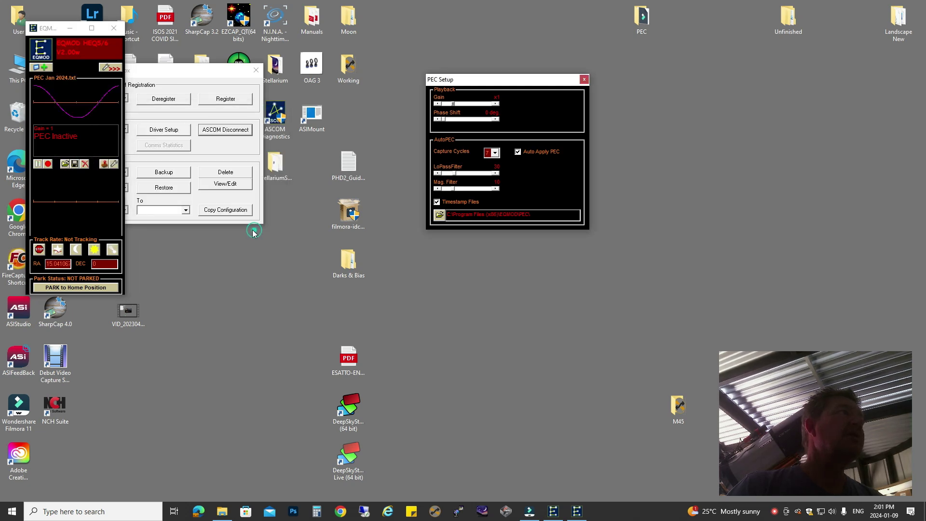
pyautogui.click(59, 252)
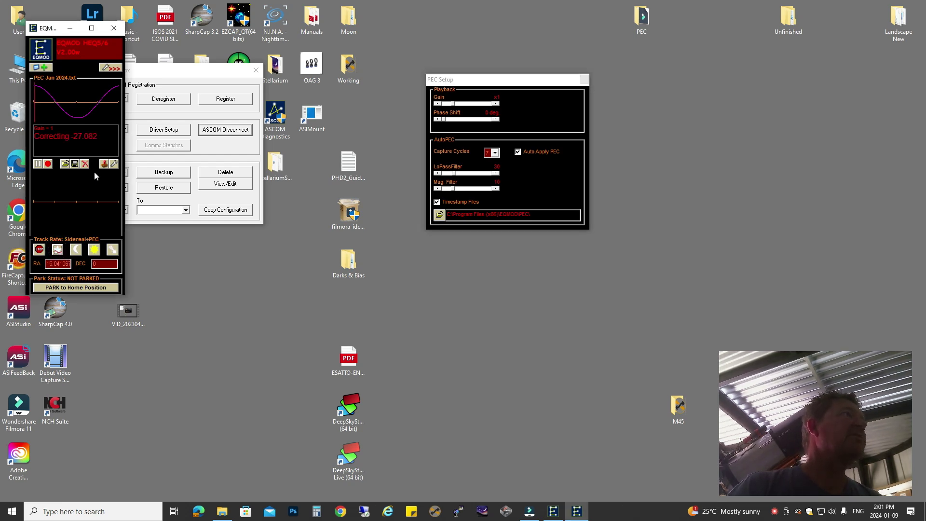
# Expand the full setup, tick Record PPEC and refresh the permanent PEC status.
pyautogui.click(115, 72)
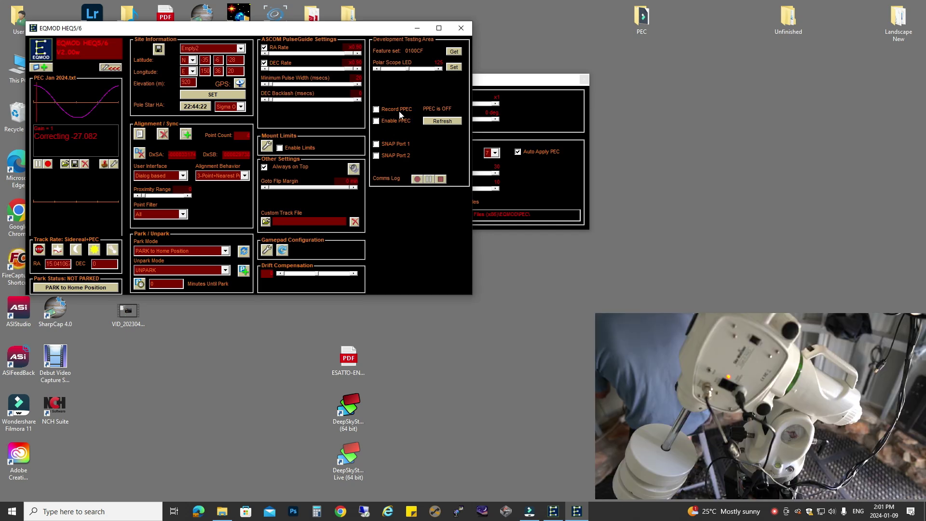
pyautogui.click(376, 111)
pyautogui.click(377, 110)
pyautogui.click(447, 121)
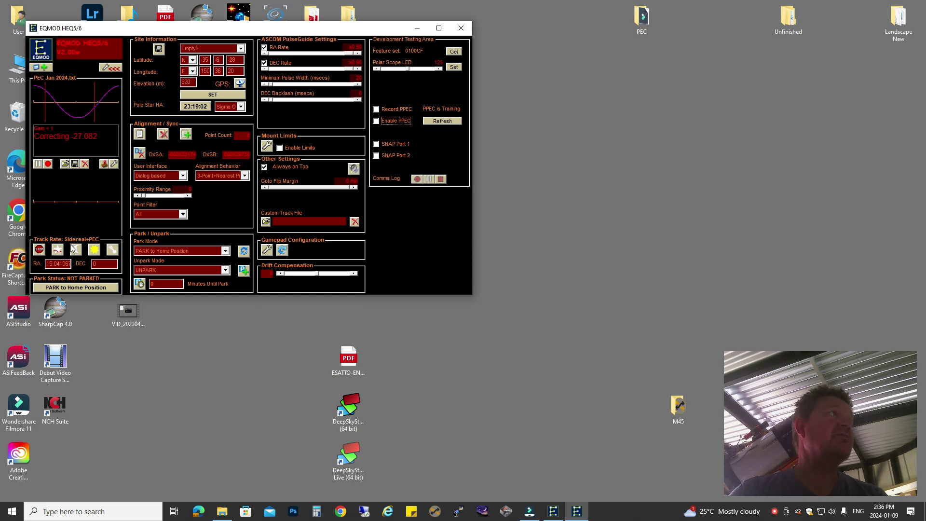
# Unload Jan 2024.txt with the red X and resume plain Sidereal tracking.
pyautogui.click(84, 164)
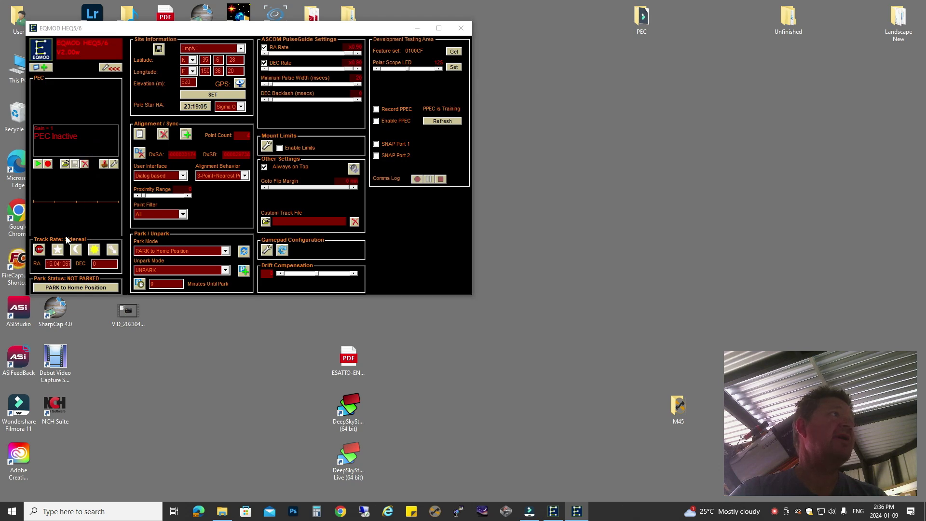
pyautogui.click(58, 249)
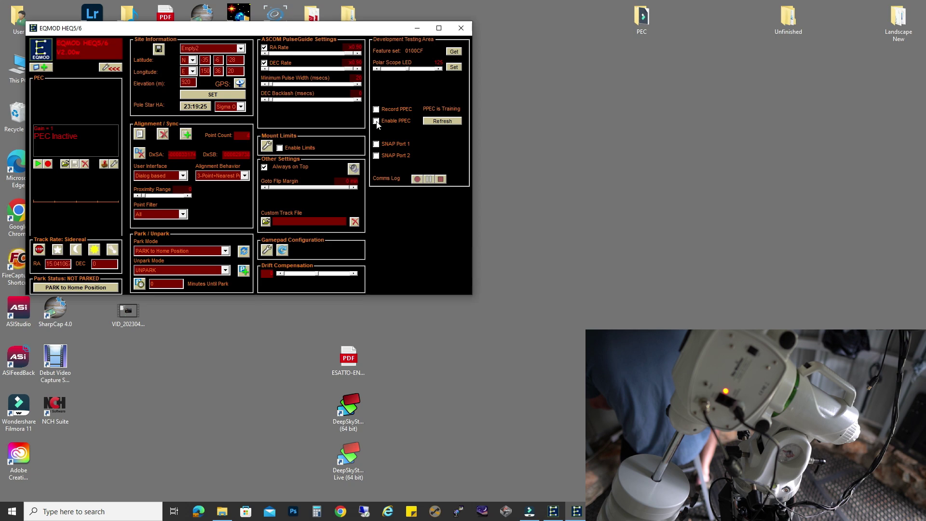
# Tick Enable PPEC in the Development Testing Area to play back the mount's permanent PEC.
pyautogui.click(376, 122)
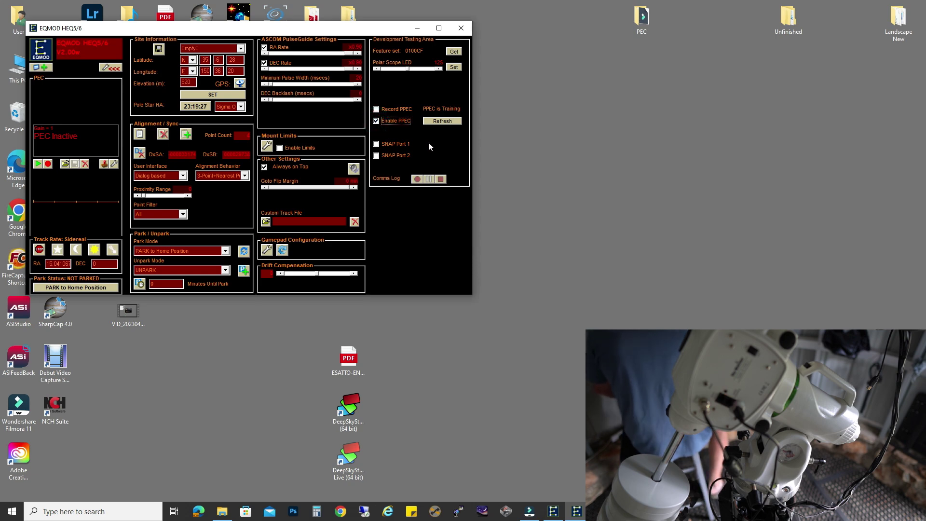